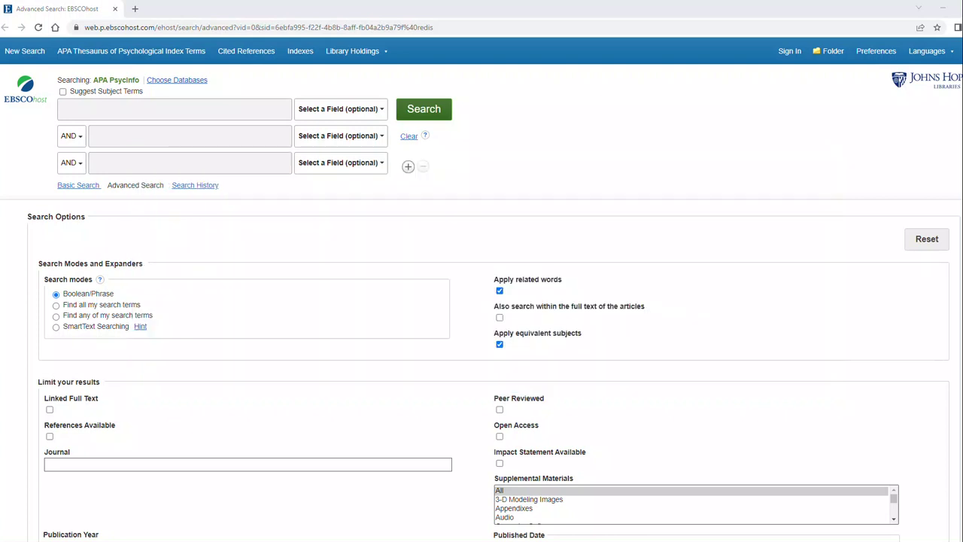
- Enter 'video games' in the first search row and 'violence' in the second
{"action": "left_click", "coordinate": [68, 110]}
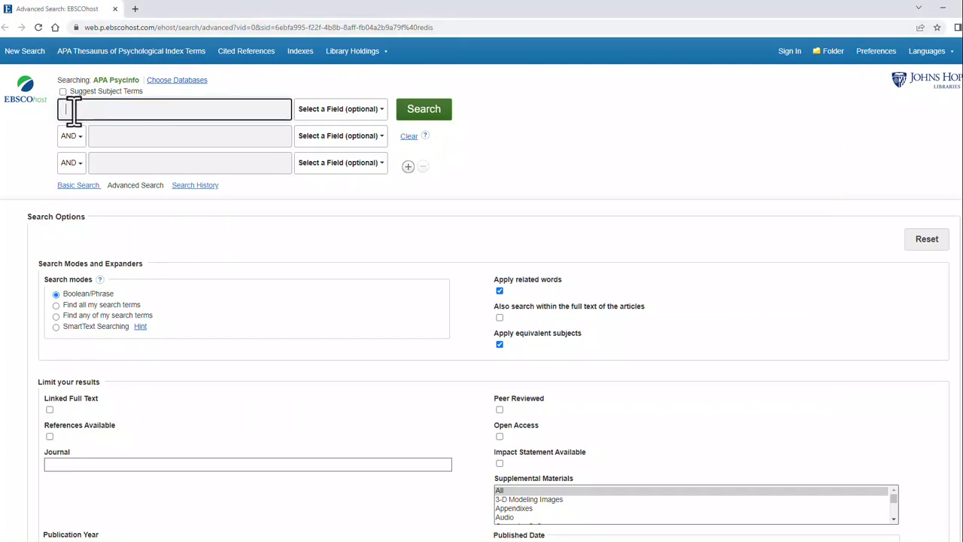
{"action": "type", "text": "video games"}
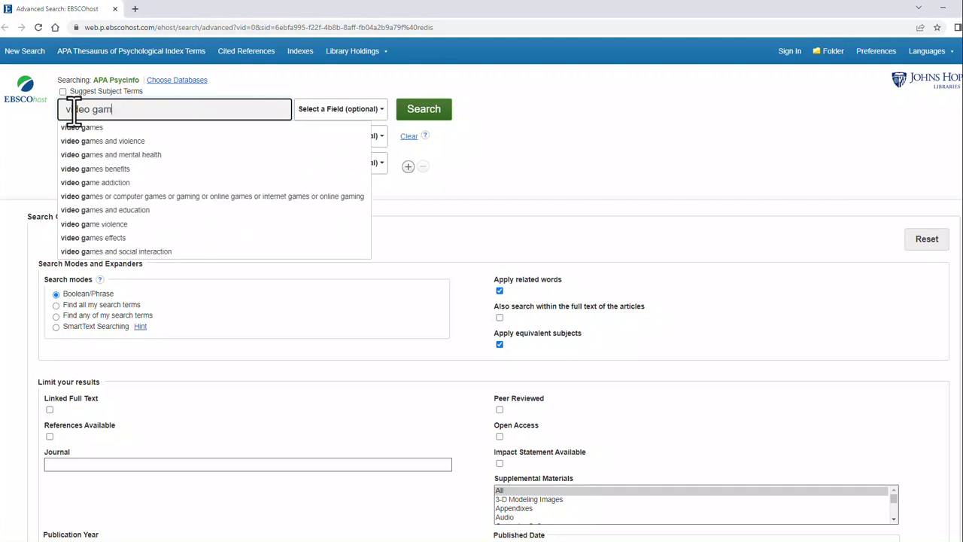
{"action": "key", "text": "Tab"}
{"action": "key", "text": "Tab"}
{"action": "key", "text": "Tab"}
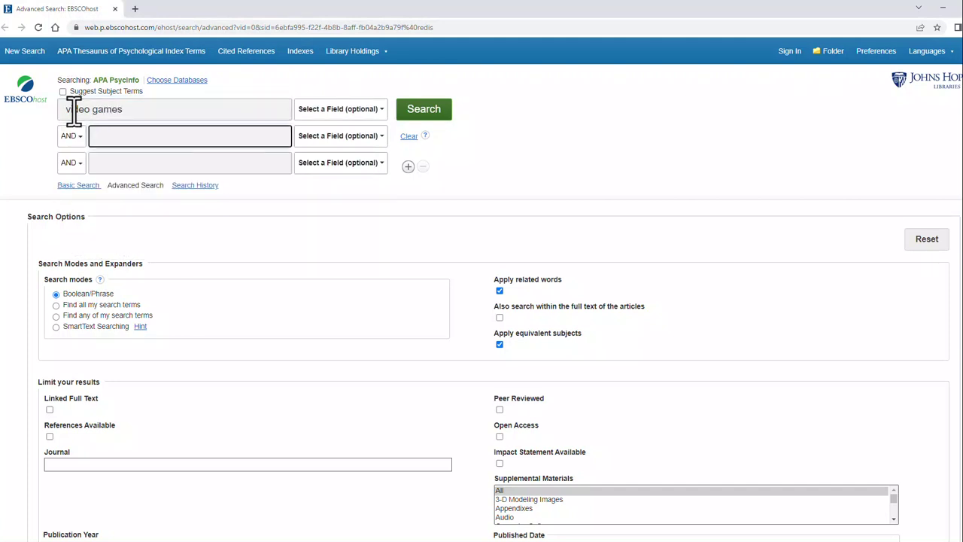
{"action": "type", "text": "violence"}
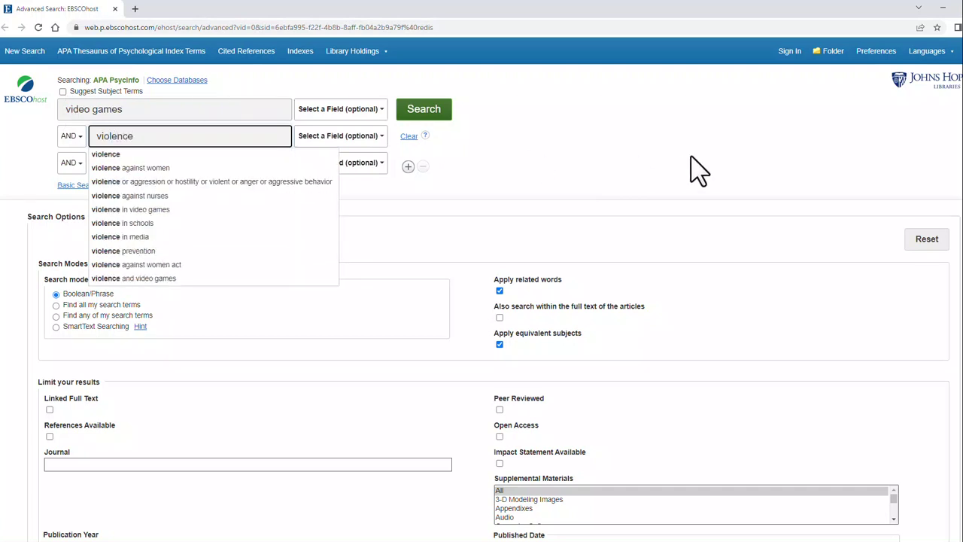
{"action": "left_click", "coordinate": [473, 126]}
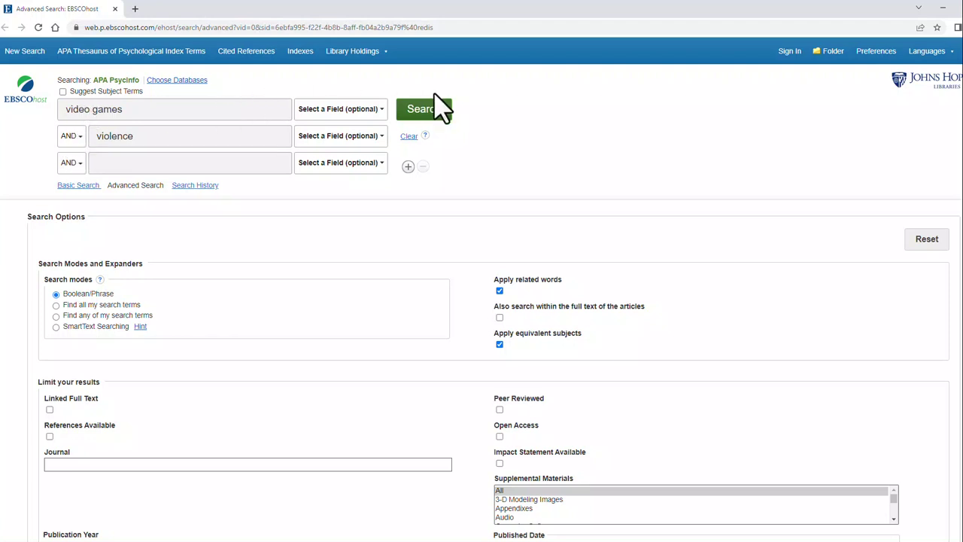
- Run the video games AND violence search, returning 1,024 records
{"action": "left_click", "coordinate": [434, 122]}
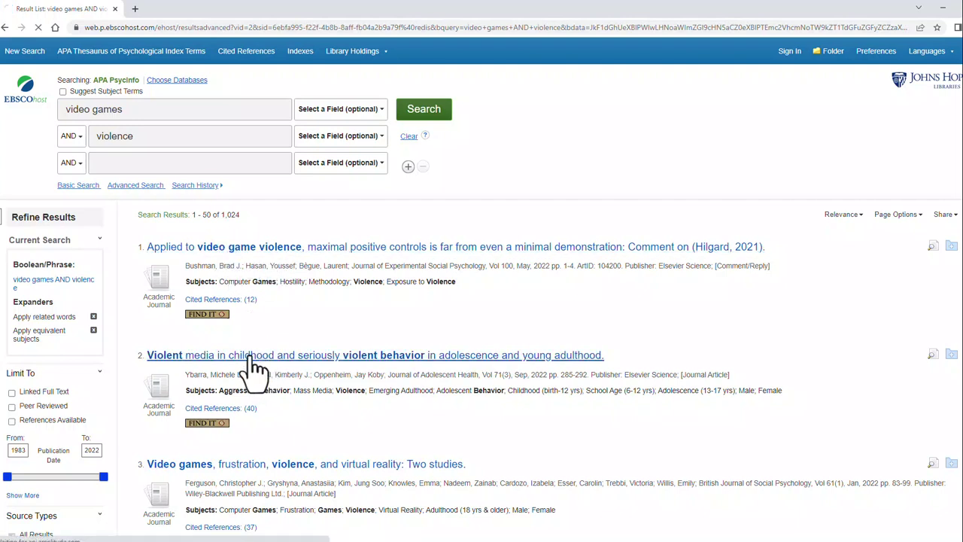
- Open result 2's detailed record and highlight its title and Source volume, date and pages
{"action": "left_click", "coordinate": [242, 357]}
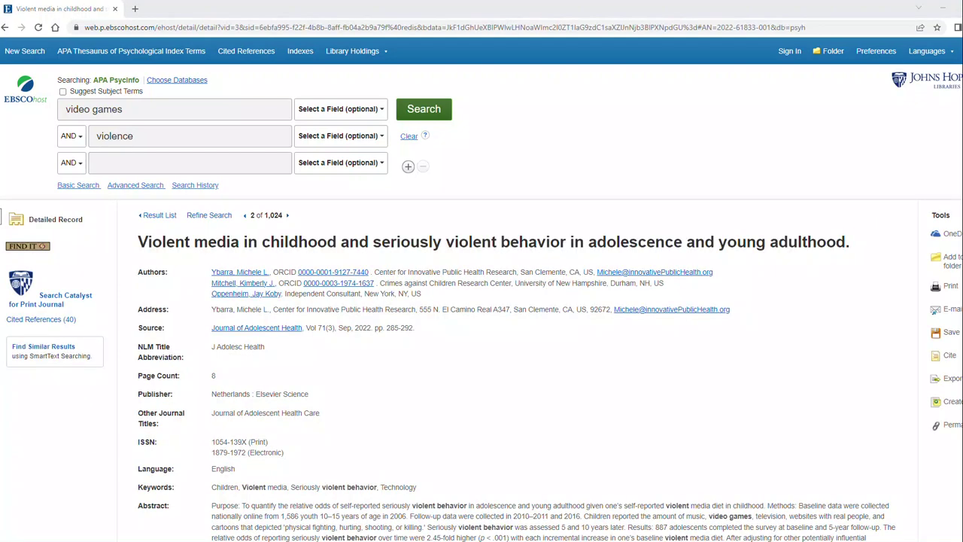
{"action": "left_click_drag", "start_coordinate": [140, 244], "coordinate": [489, 243]}
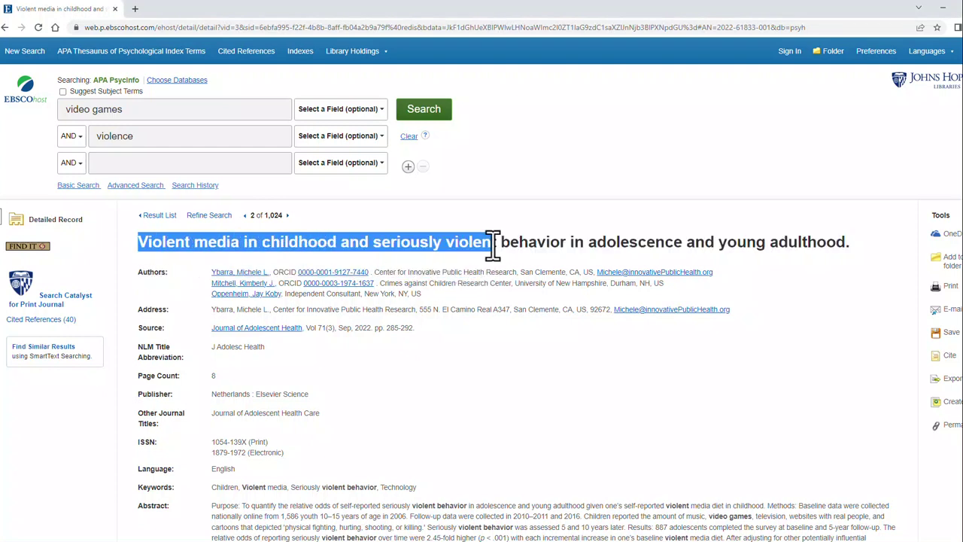
{"action": "left_click", "coordinate": [154, 274]}
{"action": "left_click_drag", "start_coordinate": [166, 273], "coordinate": [139, 275]}
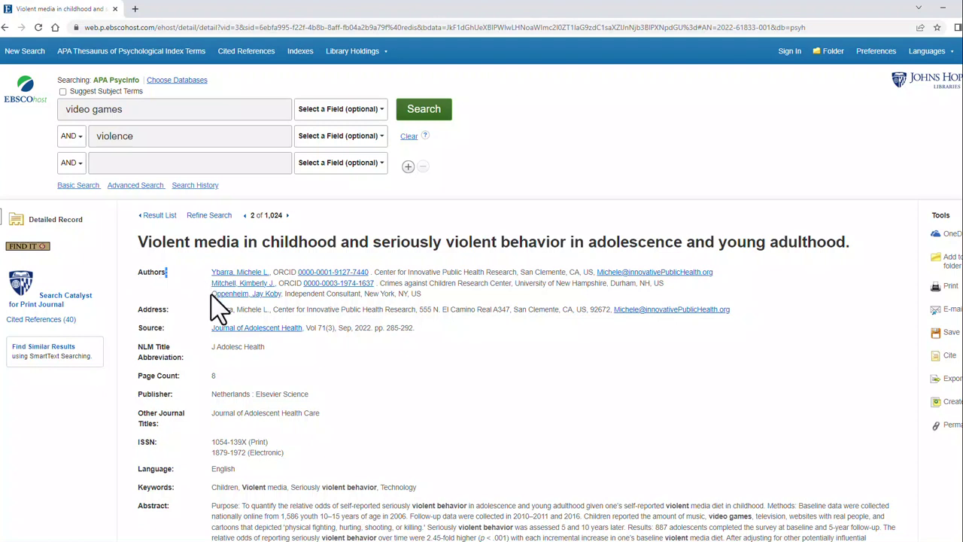
{"action": "left_click", "coordinate": [158, 329]}
{"action": "left_click_drag", "start_coordinate": [423, 330], "coordinate": [319, 327]}
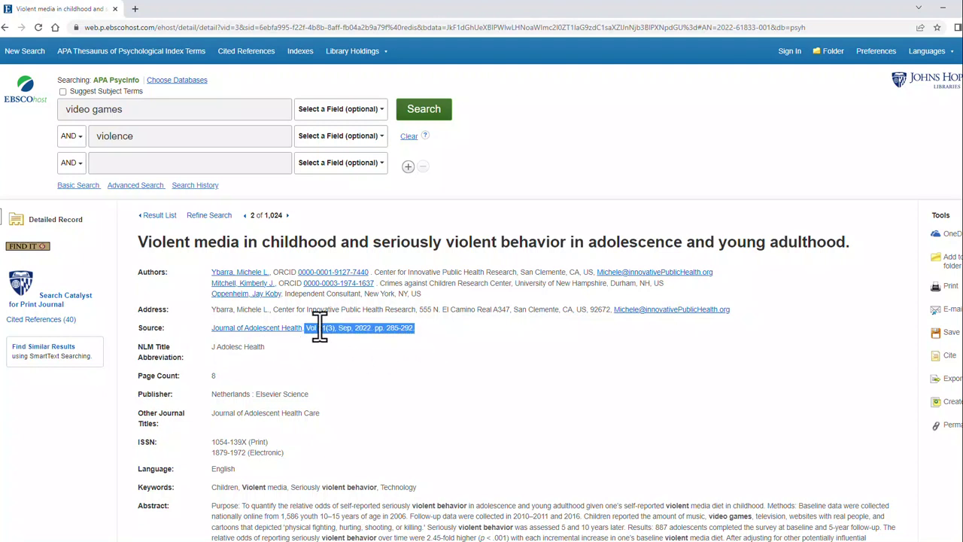
{"action": "left_click", "coordinate": [349, 386]}
{"action": "scroll", "coordinate": [209, 393], "scroll_direction": "down", "scroll_amount": 3}
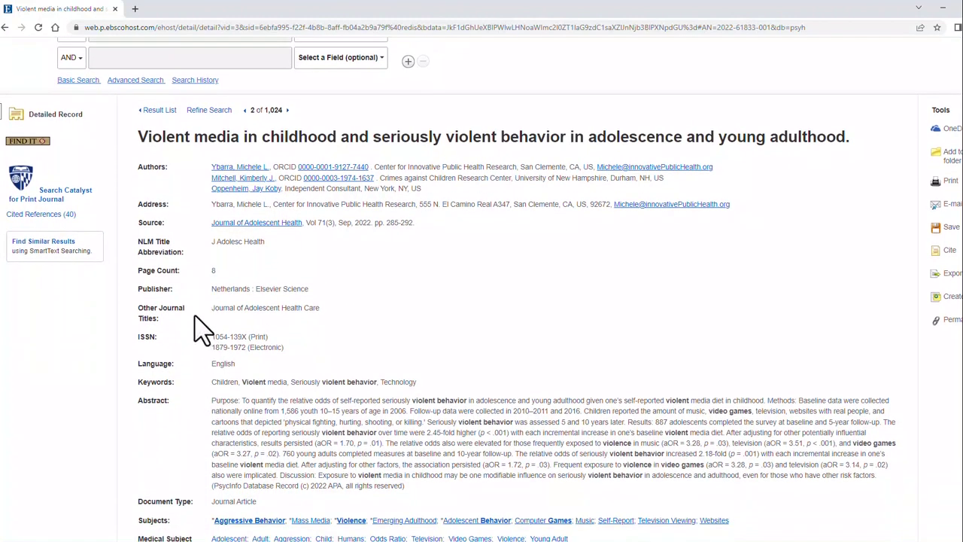
{"action": "scroll", "coordinate": [193, 317], "scroll_direction": "down", "scroll_amount": 1}
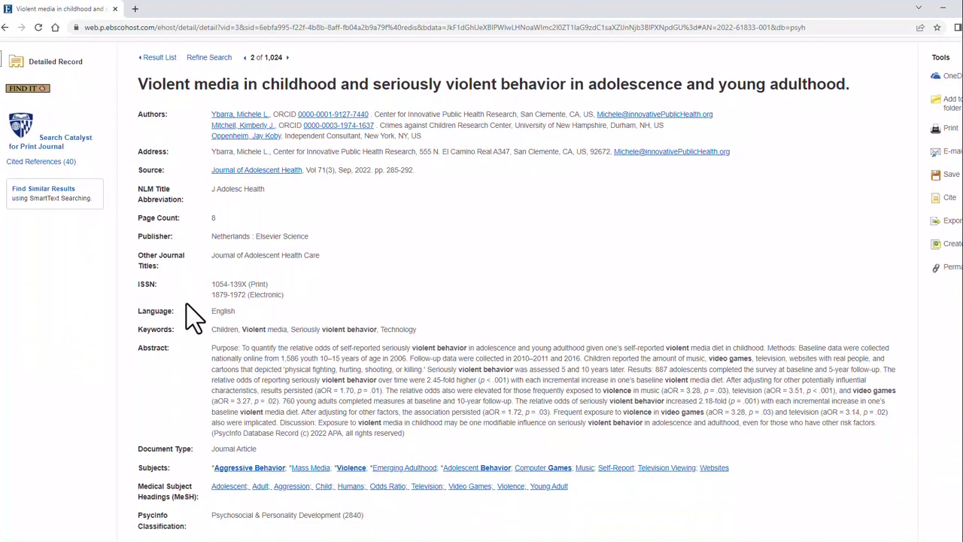
{"action": "left_click_drag", "start_coordinate": [136, 348], "coordinate": [170, 350]}
{"action": "left_click_drag", "start_coordinate": [192, 450], "coordinate": [142, 470]}
{"action": "scroll", "coordinate": [258, 436], "scroll_direction": "up", "scroll_amount": 3}
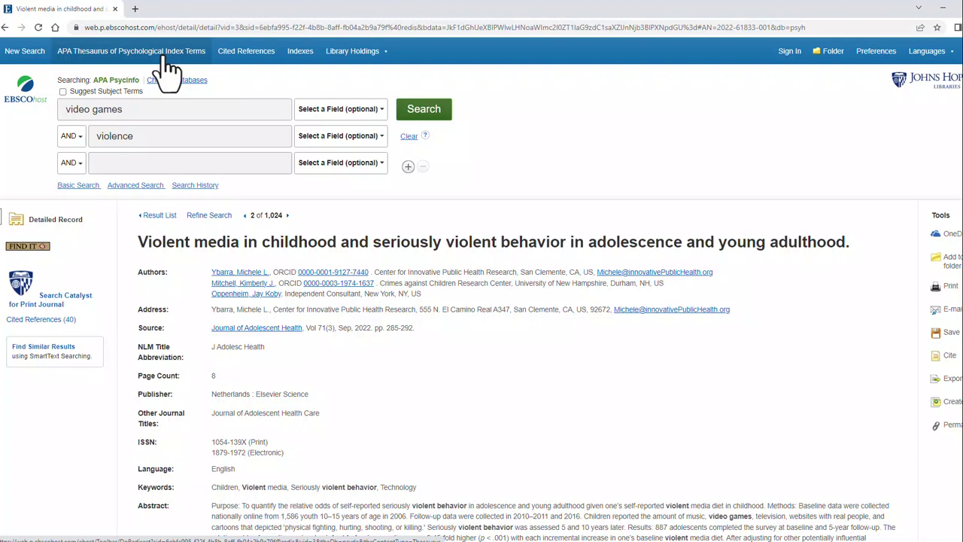
{"action": "scroll", "coordinate": [178, 97], "scroll_direction": "down", "scroll_amount": 4}
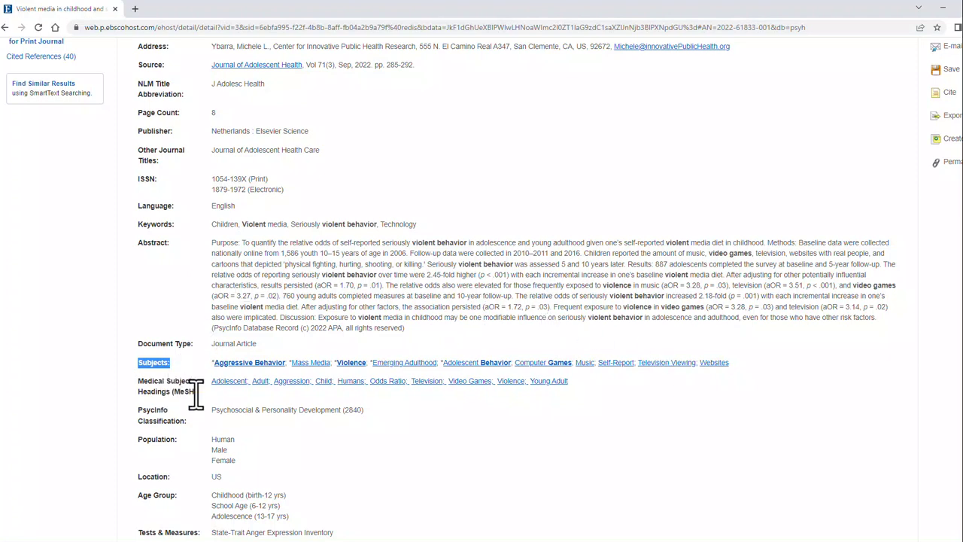
{"action": "scroll", "coordinate": [194, 391], "scroll_direction": "down", "scroll_amount": 1}
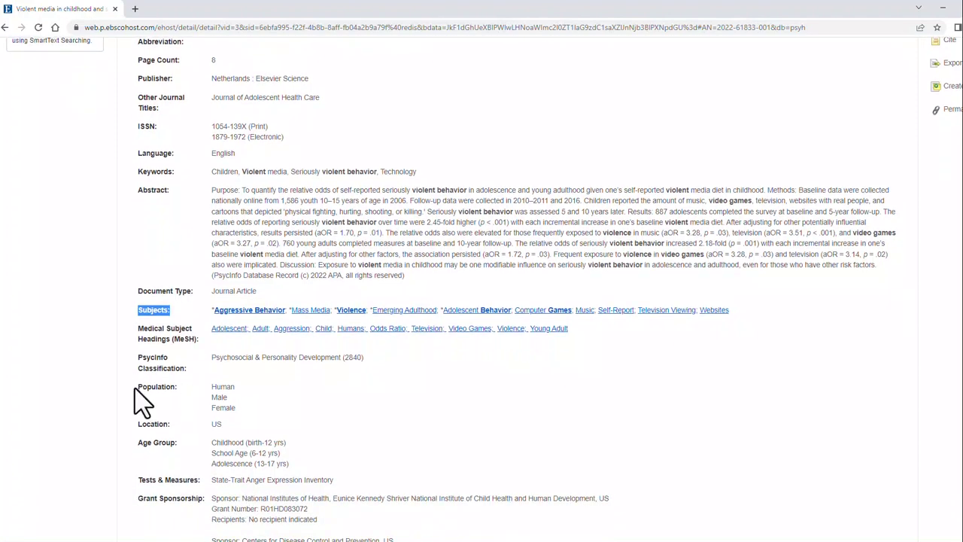
{"action": "left_click_drag", "start_coordinate": [177, 388], "coordinate": [143, 389]}
{"action": "left_click_drag", "start_coordinate": [177, 442], "coordinate": [137, 450]}
{"action": "scroll", "coordinate": [151, 466], "scroll_direction": "down", "scroll_amount": 2}
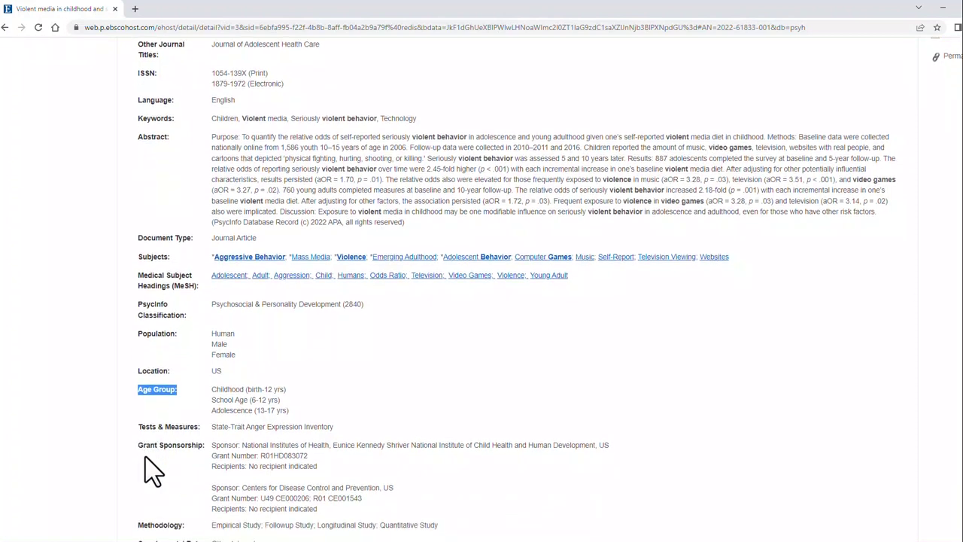
{"action": "left_click_drag", "start_coordinate": [201, 374], "coordinate": [141, 380]}
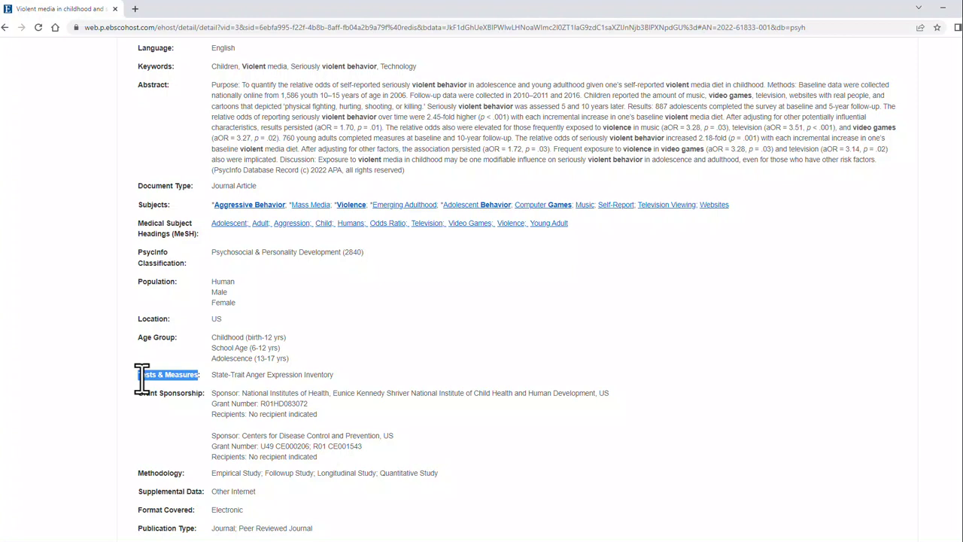
{"action": "scroll", "coordinate": [142, 384], "scroll_direction": "down", "scroll_amount": 1}
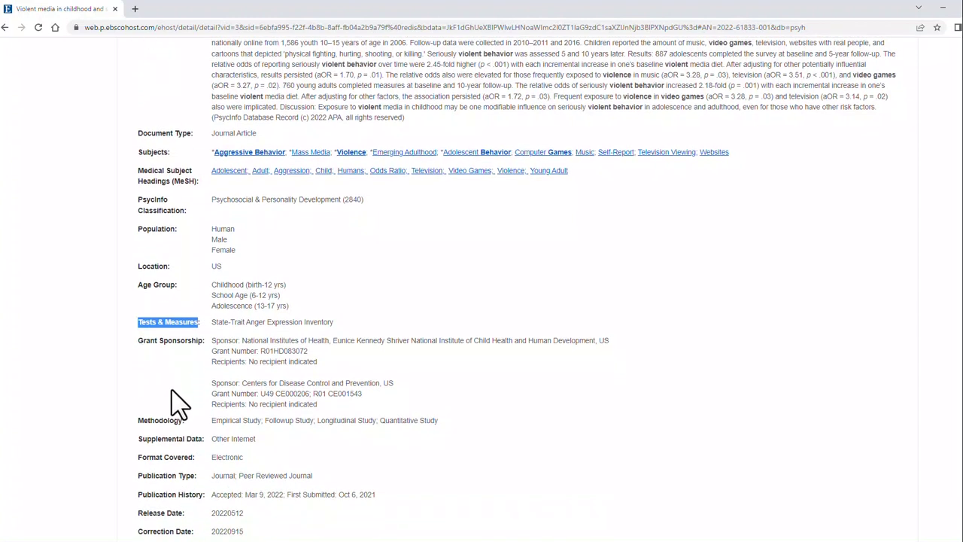
{"action": "left_click_drag", "start_coordinate": [185, 421], "coordinate": [208, 437]}
{"action": "scroll", "coordinate": [263, 435], "scroll_direction": "down", "scroll_amount": 1}
{"action": "left_click_drag", "start_coordinate": [312, 423], "coordinate": [242, 427]}
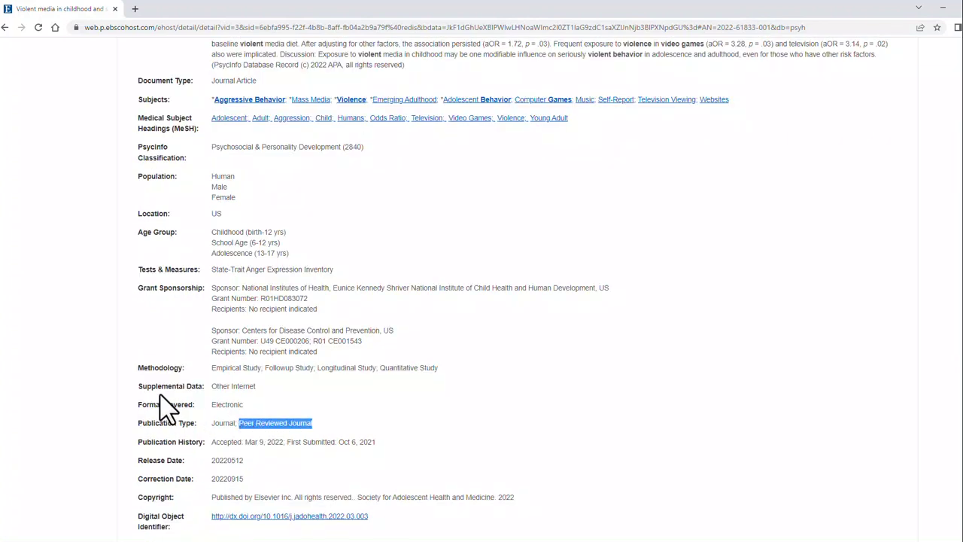
{"action": "scroll", "coordinate": [161, 408], "scroll_direction": "down", "scroll_amount": 2}
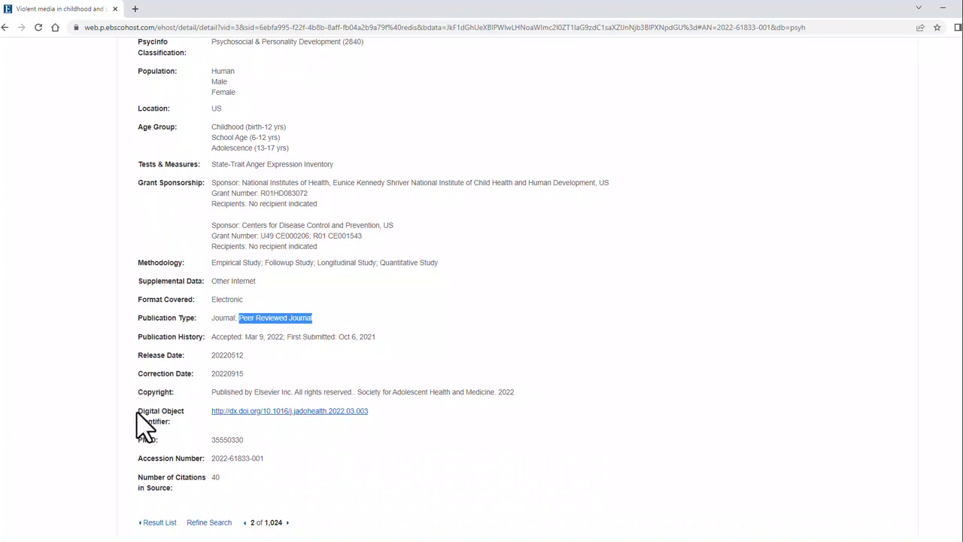
{"action": "left_click", "coordinate": [145, 427]}
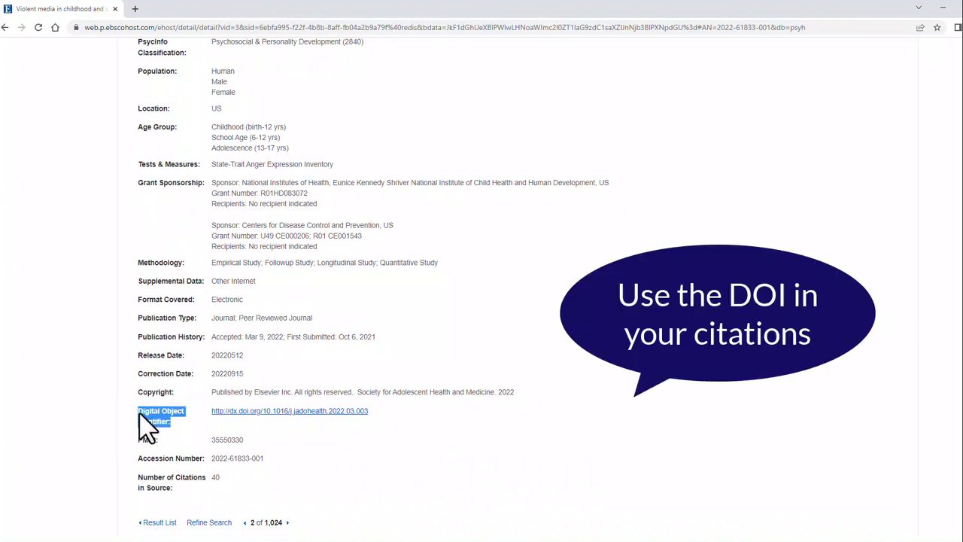
{"action": "scroll", "coordinate": [144, 425], "scroll_direction": "up", "scroll_amount": 5}
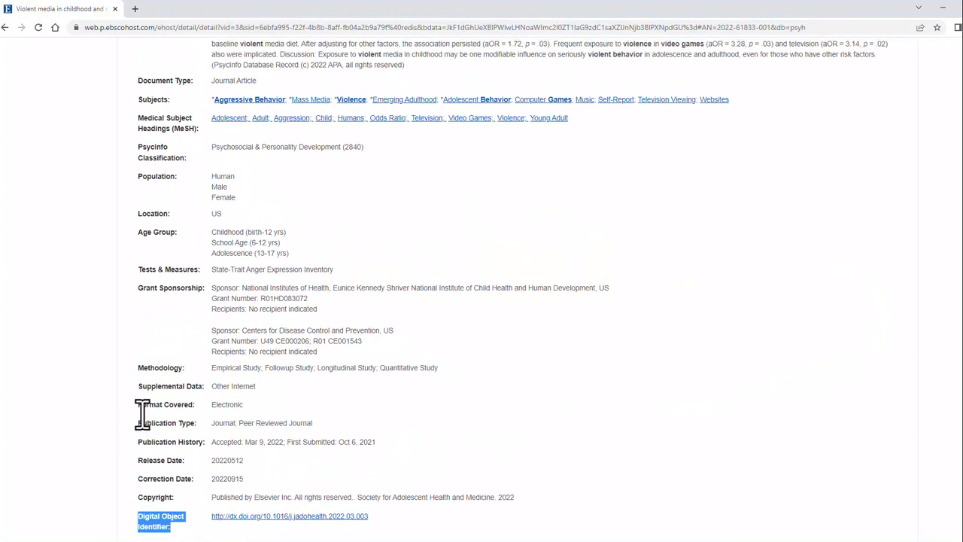
{"action": "scroll", "coordinate": [143, 412], "scroll_direction": "up", "scroll_amount": 2}
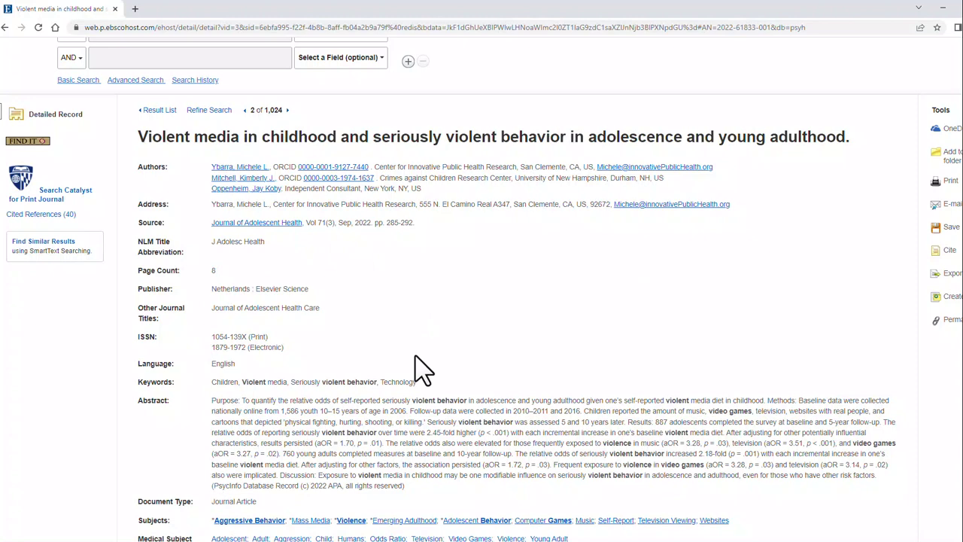
- Search 'video games or computer games' AND 'violence or aggressive behavior' for 1,278 results
{"action": "scroll", "coordinate": [423, 369], "scroll_direction": "down", "scroll_amount": 1}
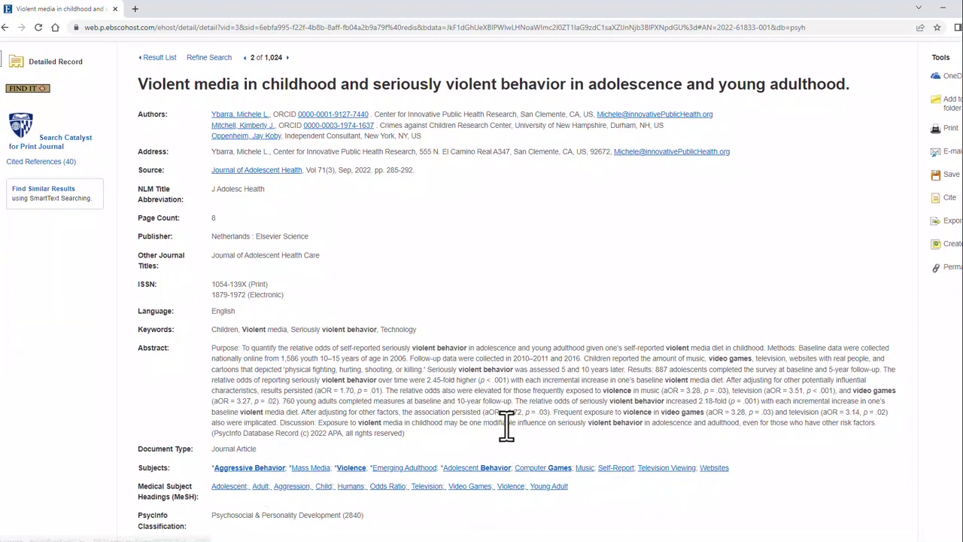
{"action": "scroll", "coordinate": [496, 410], "scroll_direction": "up", "scroll_amount": 3}
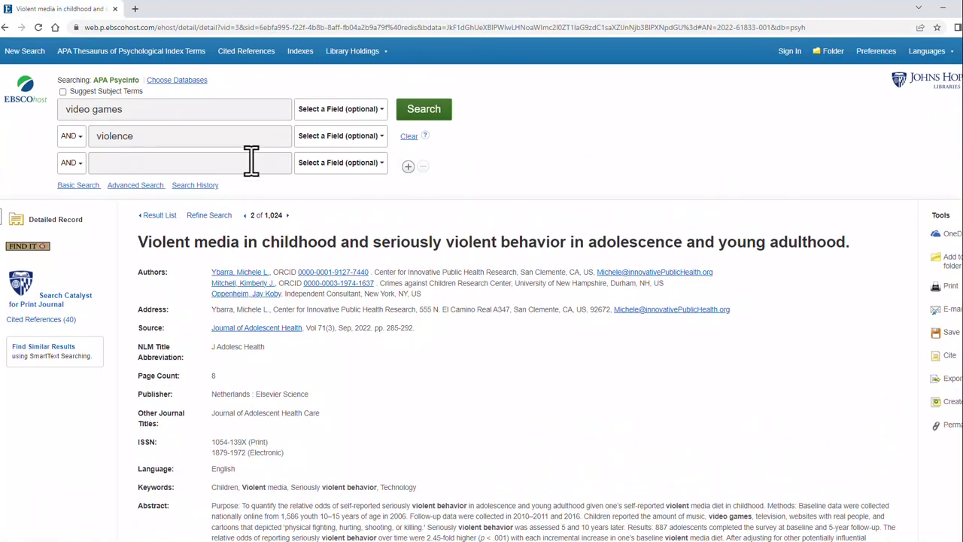
{"action": "left_click", "coordinate": [152, 113]}
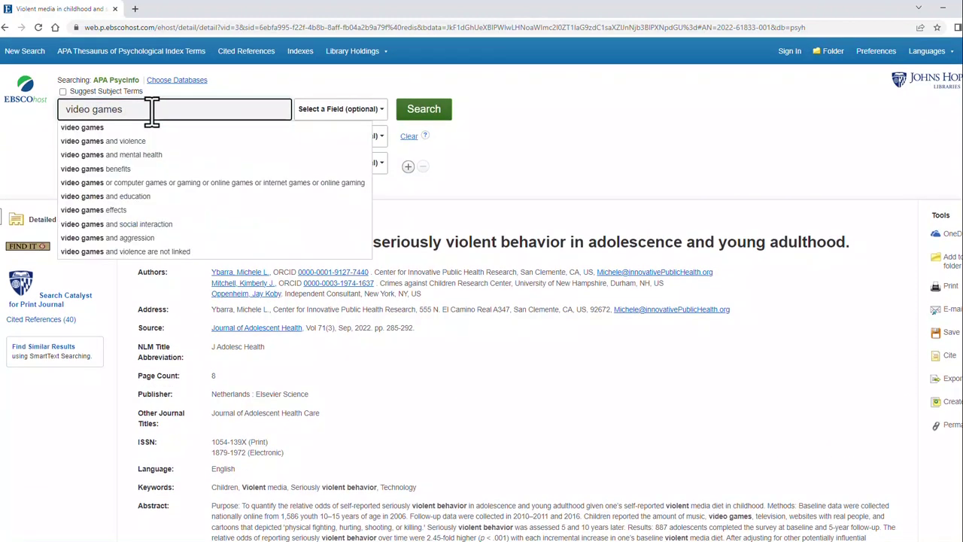
{"action": "type", "text": "or"}
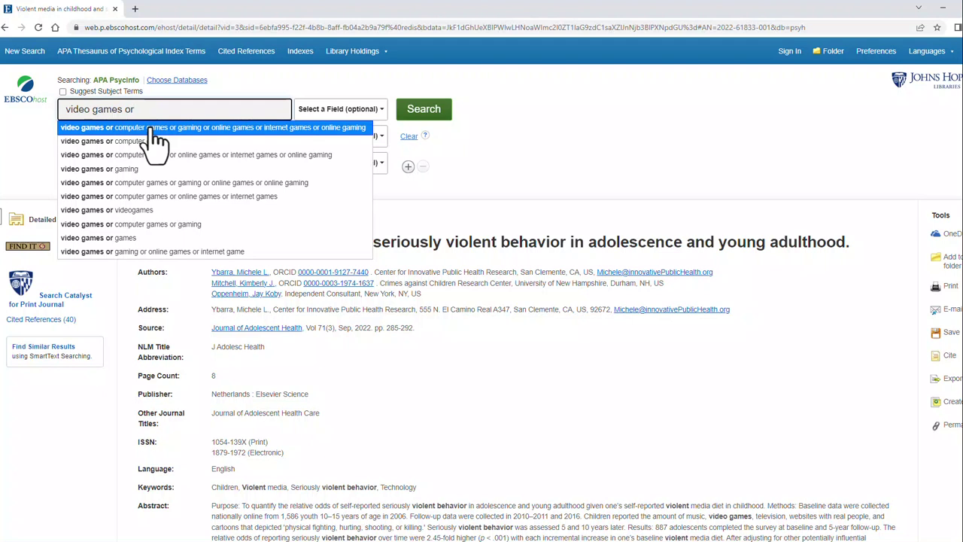
{"action": "type", "text": "c"}
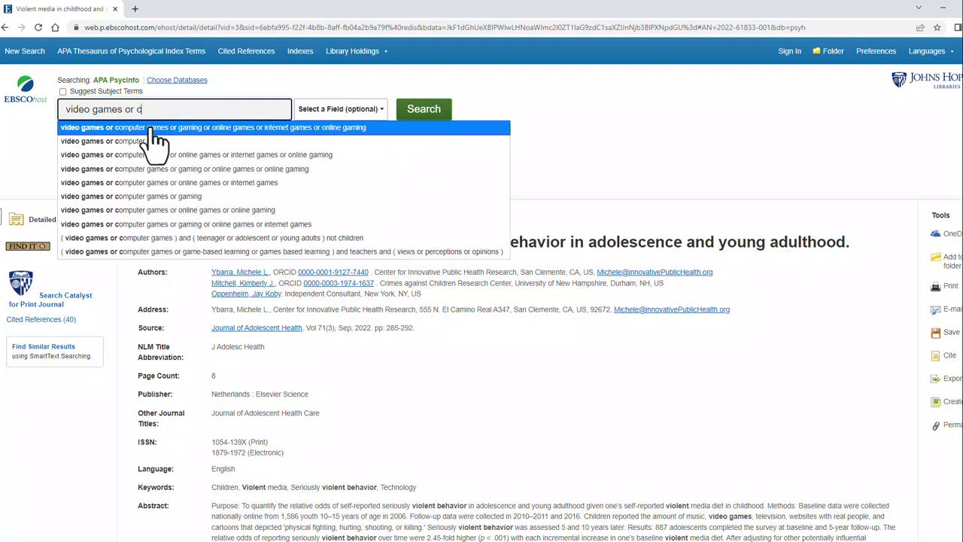
{"action": "type", "text": "omputer games"}
{"action": "left_click", "coordinate": [232, 97]}
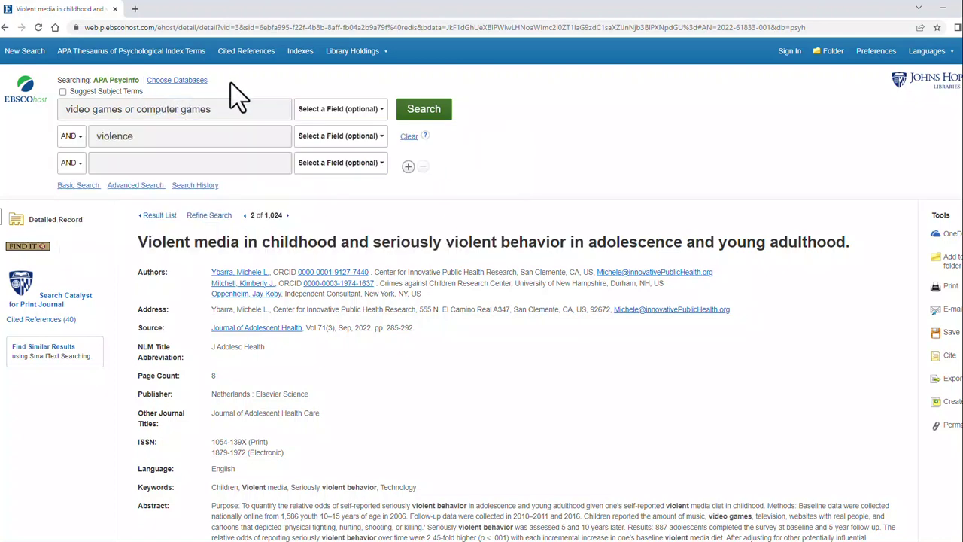
{"action": "left_click", "coordinate": [145, 137]}
{"action": "type", "text": "or"}
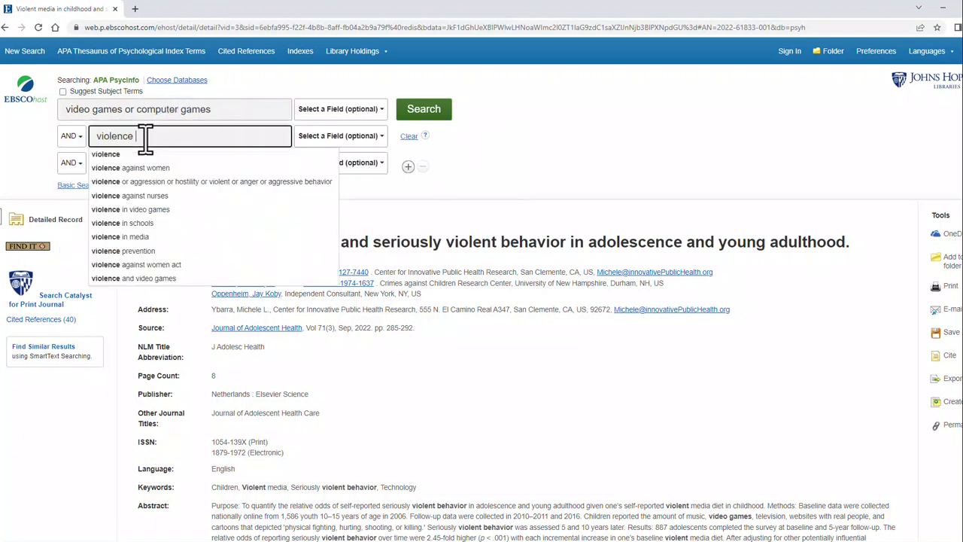
{"action": "type", "text": " ag"}
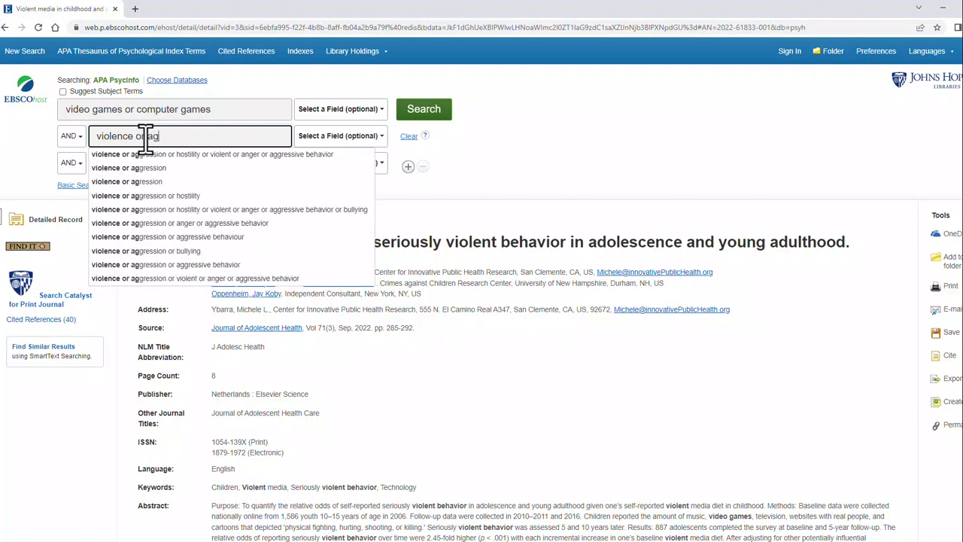
{"action": "type", "text": "gressive be"}
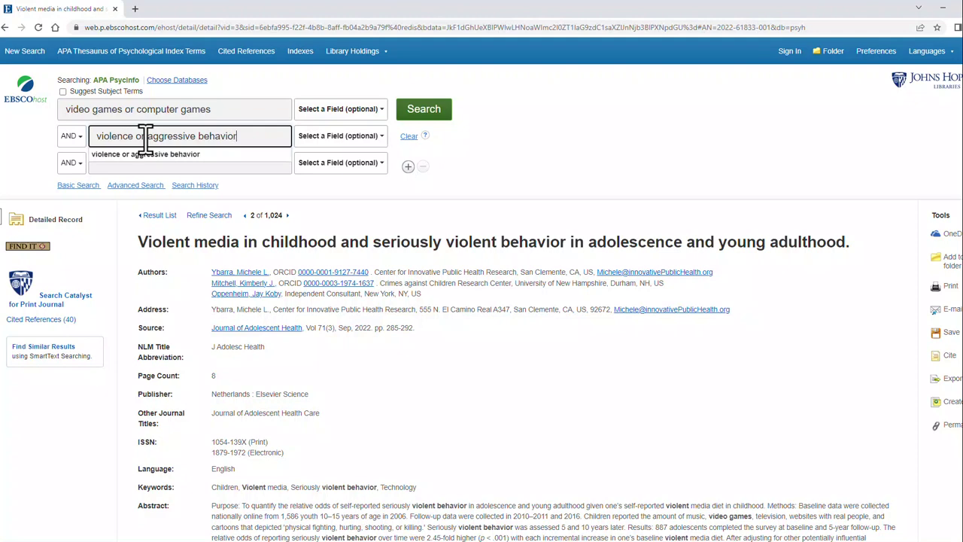
{"action": "type", "text": "havior"}
{"action": "left_click", "coordinate": [441, 113]}
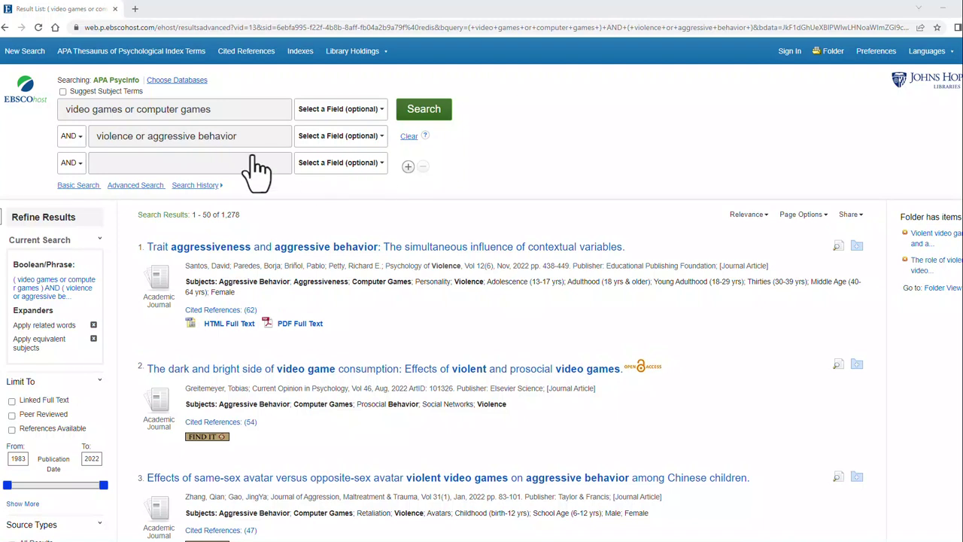
- Add 'teenagers or adolescents or young adults' as a third row and rerun, giving 454 results
{"action": "left_click", "coordinate": [117, 163]}
{"action": "type", "text": "teenagers"}
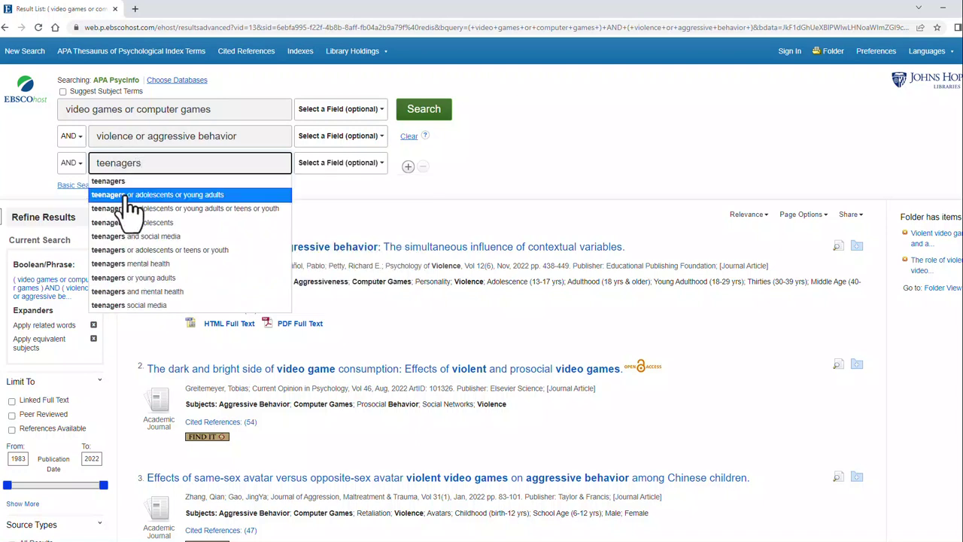
{"action": "left_click", "coordinate": [128, 197]}
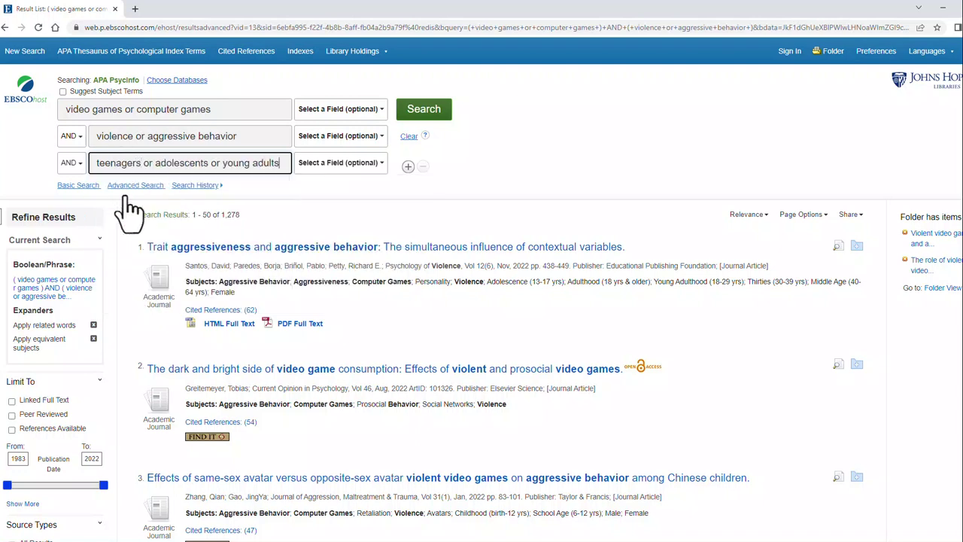
{"action": "left_click", "coordinate": [408, 167]}
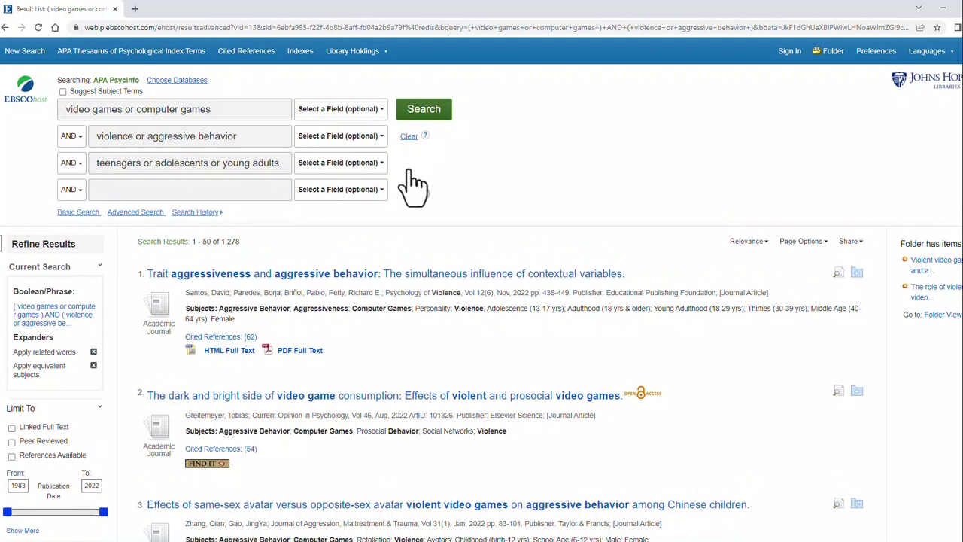
{"action": "mouse_move", "coordinate": [420, 194]}
{"action": "left_click", "coordinate": [423, 194]}
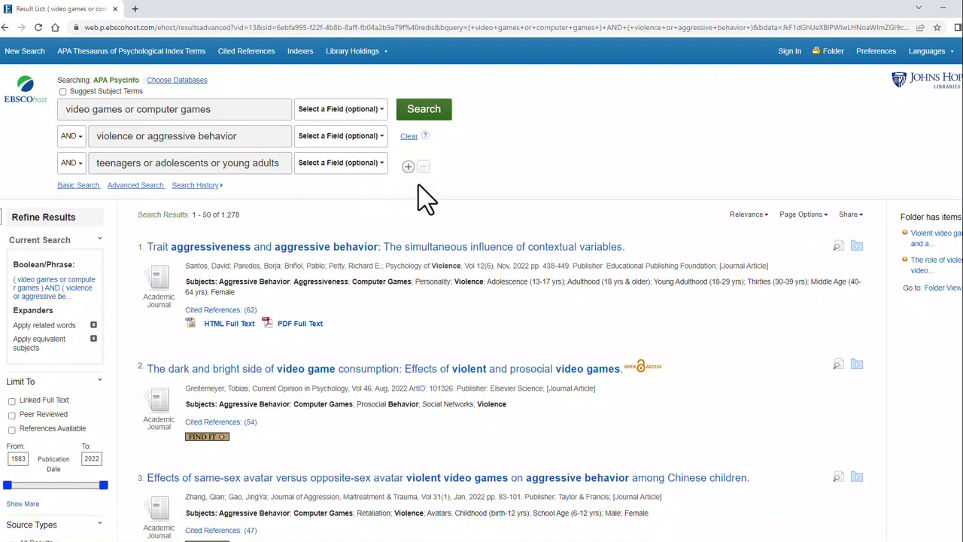
{"action": "left_click", "coordinate": [415, 109]}
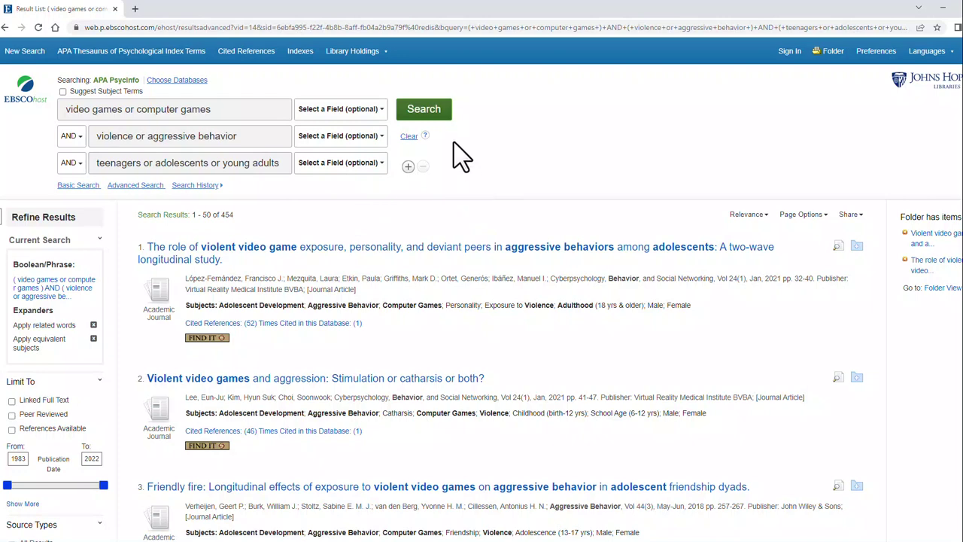
- Restrict the first two rows to the SU Subjects field and rerun, giving 334 results
{"action": "left_click", "coordinate": [379, 113]}
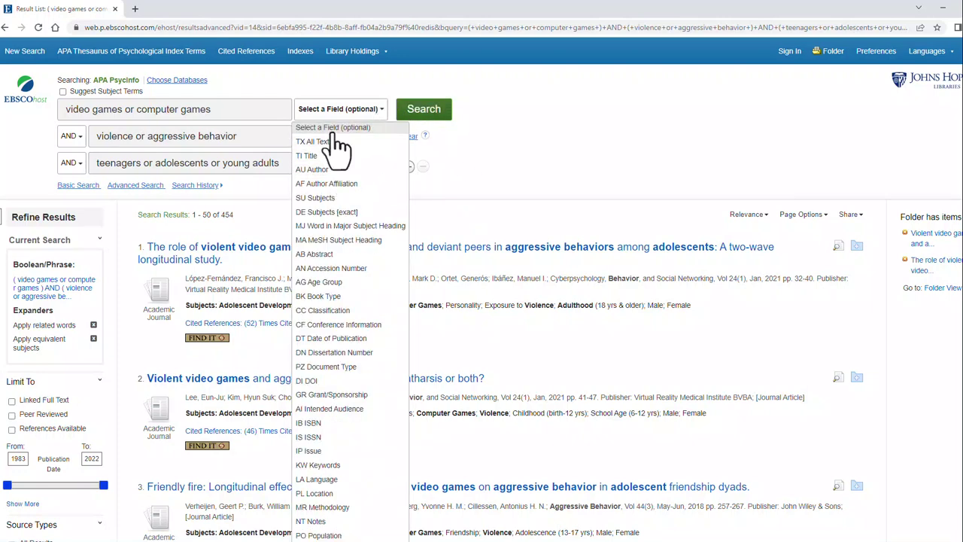
{"action": "left_click", "coordinate": [315, 198]}
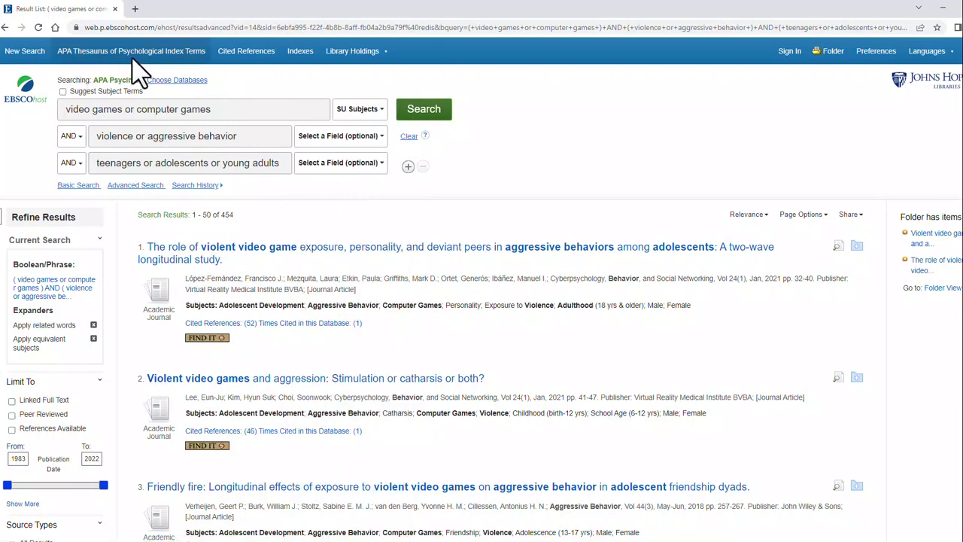
{"action": "left_click", "coordinate": [344, 136]}
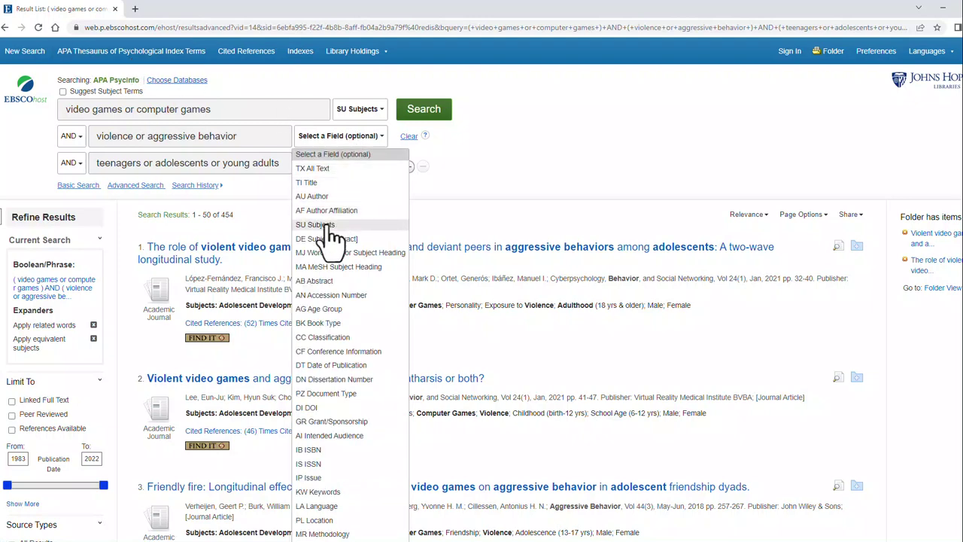
{"action": "left_click", "coordinate": [331, 224]}
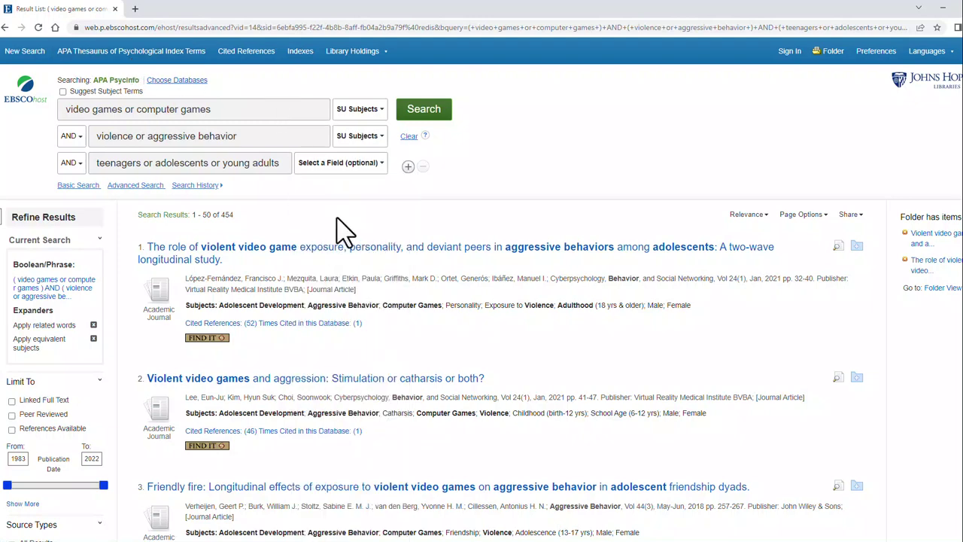
{"action": "left_click", "coordinate": [434, 126]}
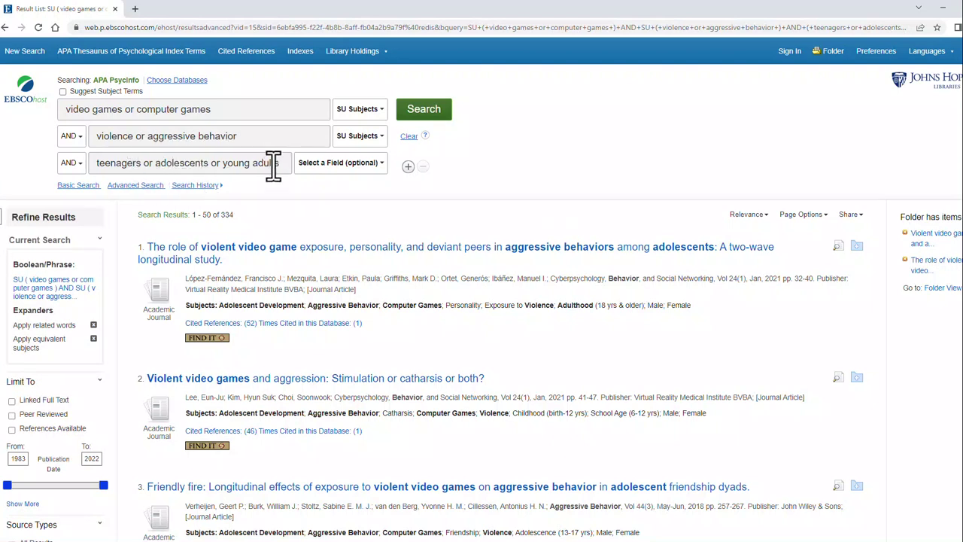
- Limit to Peer Reviewed items with publication dates 2012–2022, leaving 161 results
{"action": "scroll", "coordinate": [76, 326], "scroll_direction": "down", "scroll_amount": 1}
{"action": "scroll", "coordinate": [76, 325], "scroll_direction": "down", "scroll_amount": 1}
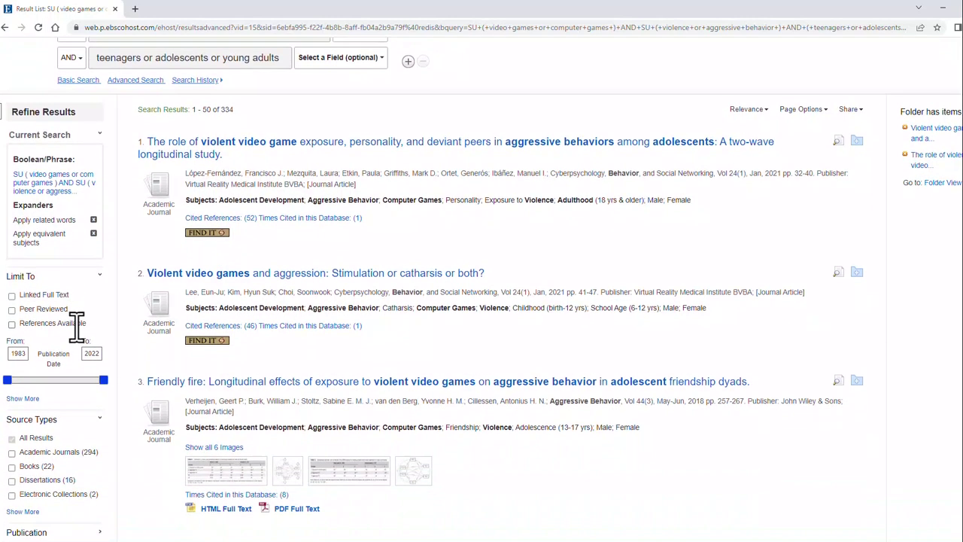
{"action": "left_click", "coordinate": [12, 310]}
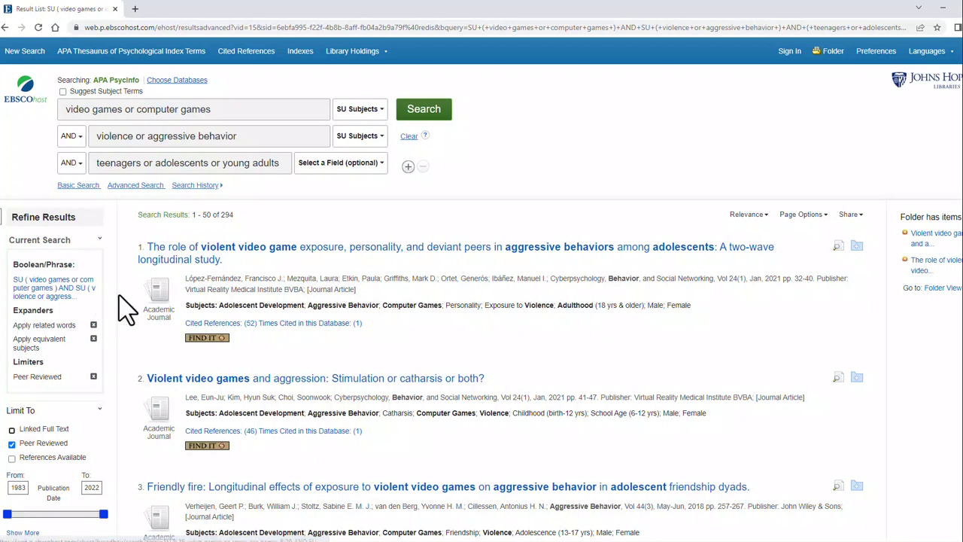
{"action": "scroll", "coordinate": [120, 307], "scroll_direction": "down", "scroll_amount": 3}
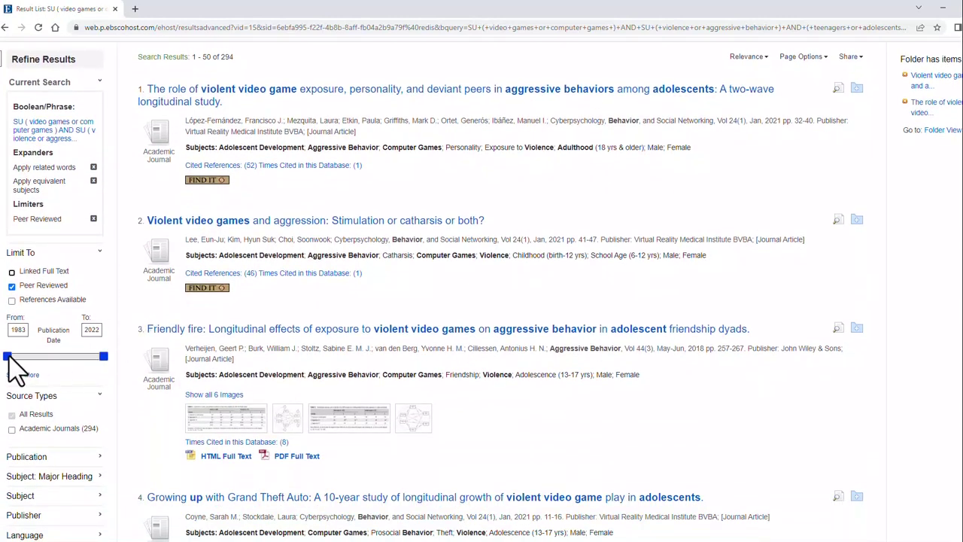
{"action": "left_click_drag", "start_coordinate": [8, 355], "coordinate": [79, 358]}
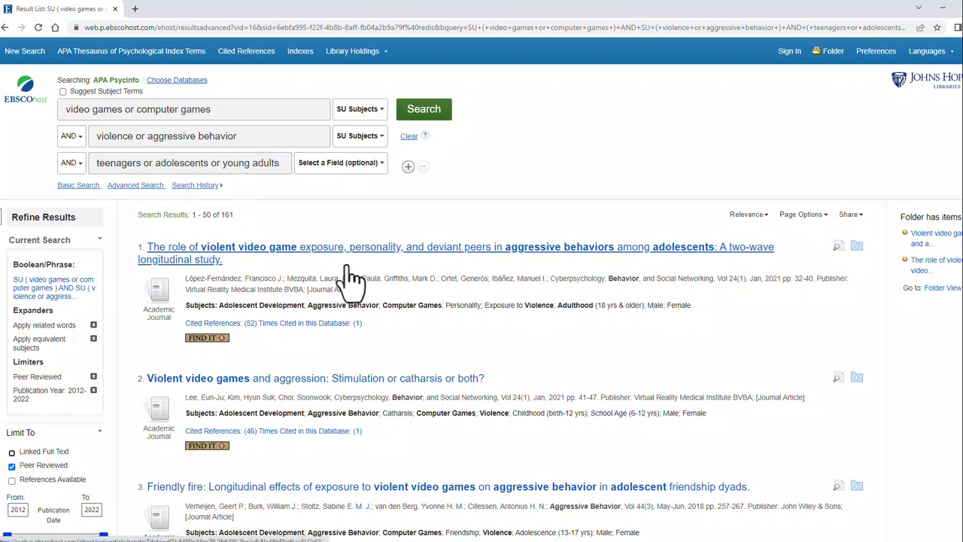
{"action": "scroll", "coordinate": [346, 282], "scroll_direction": "down", "scroll_amount": 3}
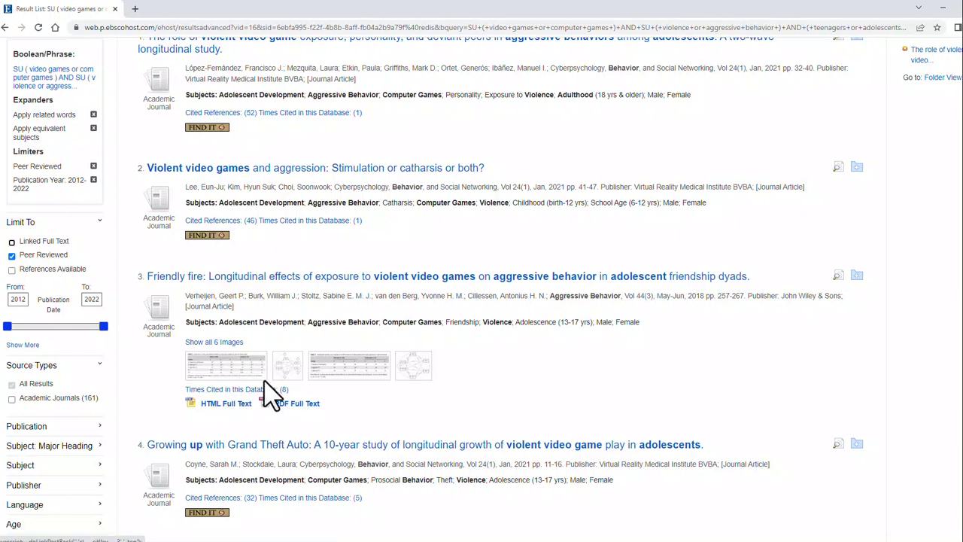
{"action": "scroll", "coordinate": [280, 391], "scroll_direction": "up", "scroll_amount": 2}
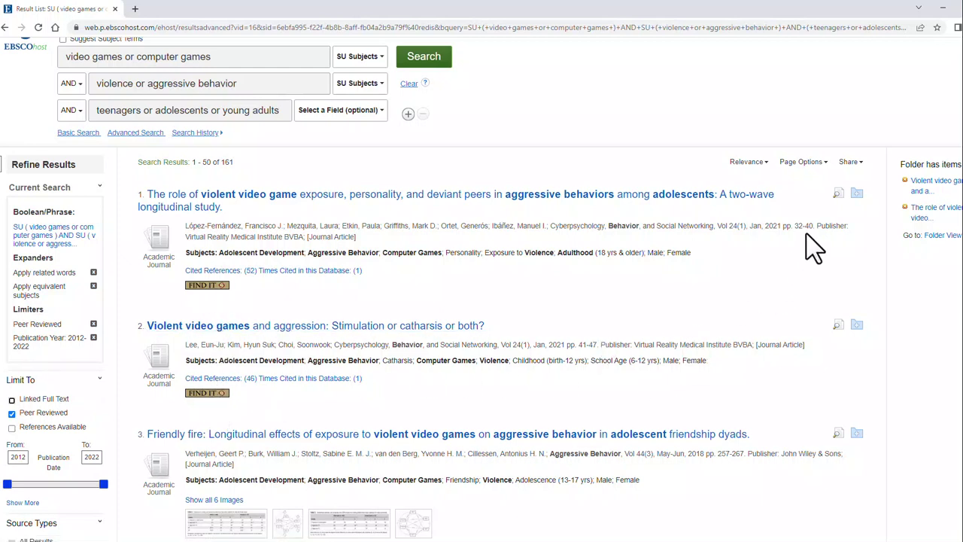
- Add results 1, 2 and 3, including the Friendly fire study, to the folder
{"action": "left_click", "coordinate": [856, 193]}
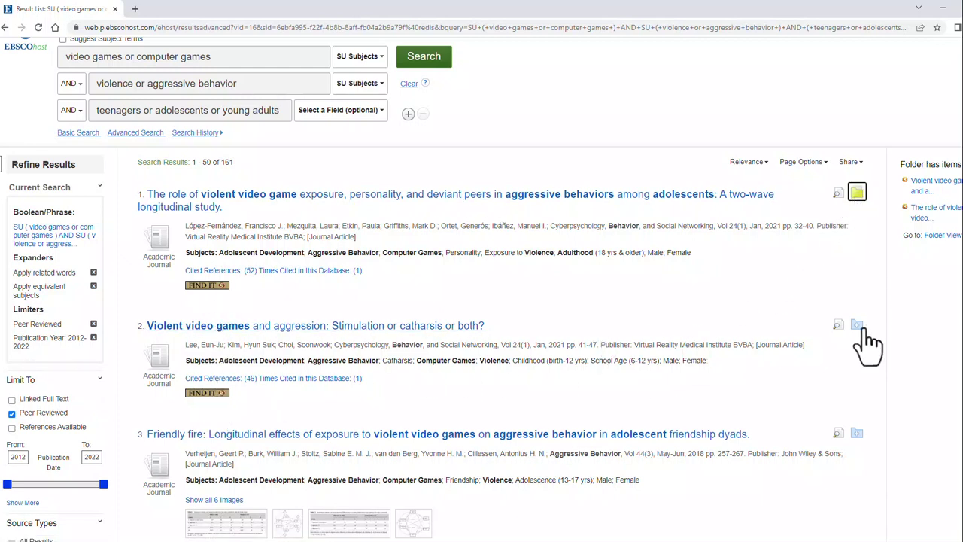
{"action": "left_click", "coordinate": [858, 326]}
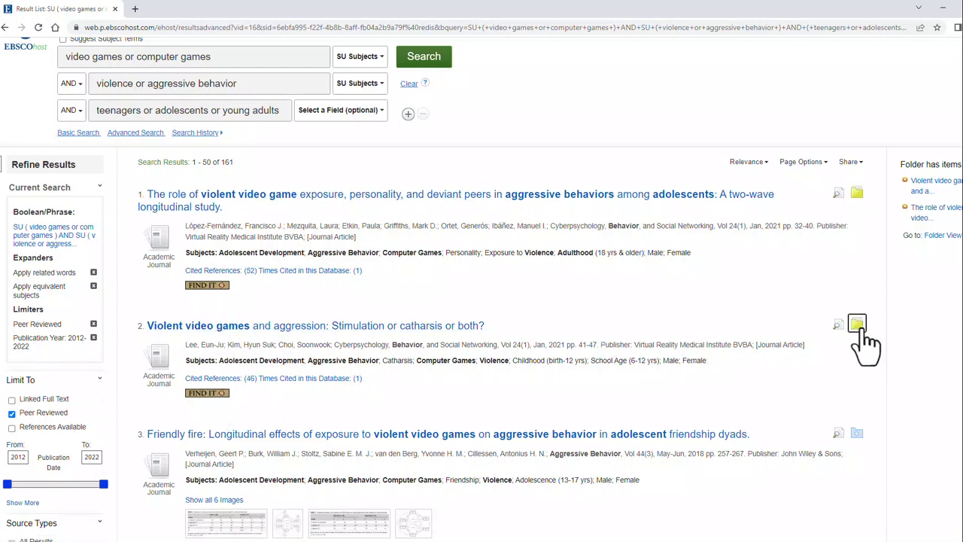
{"action": "left_click", "coordinate": [856, 434]}
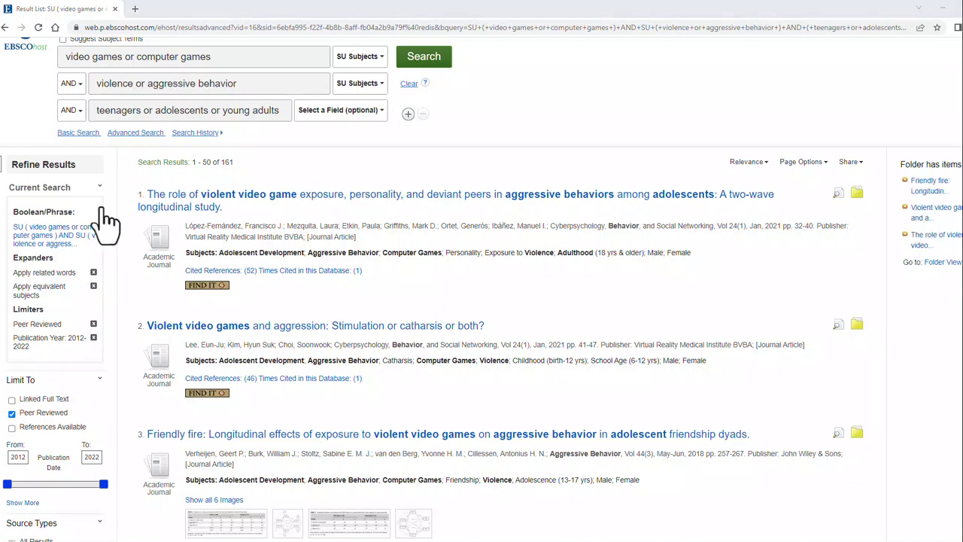
{"action": "scroll", "coordinate": [764, 293], "scroll_direction": "up", "scroll_amount": 1}
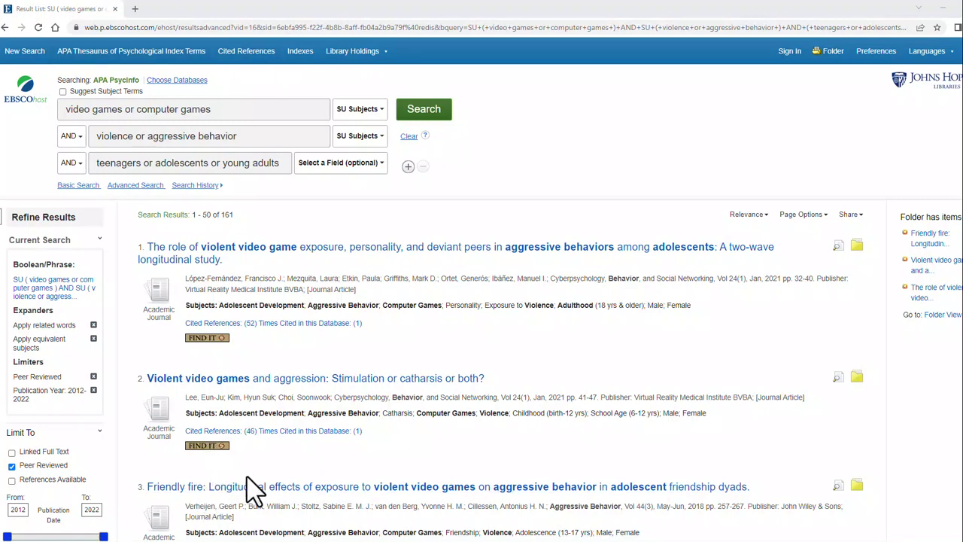
{"action": "scroll", "coordinate": [52, 448], "scroll_direction": "down", "scroll_amount": 1}
{"action": "scroll", "coordinate": [59, 454], "scroll_direction": "down", "scroll_amount": 4}
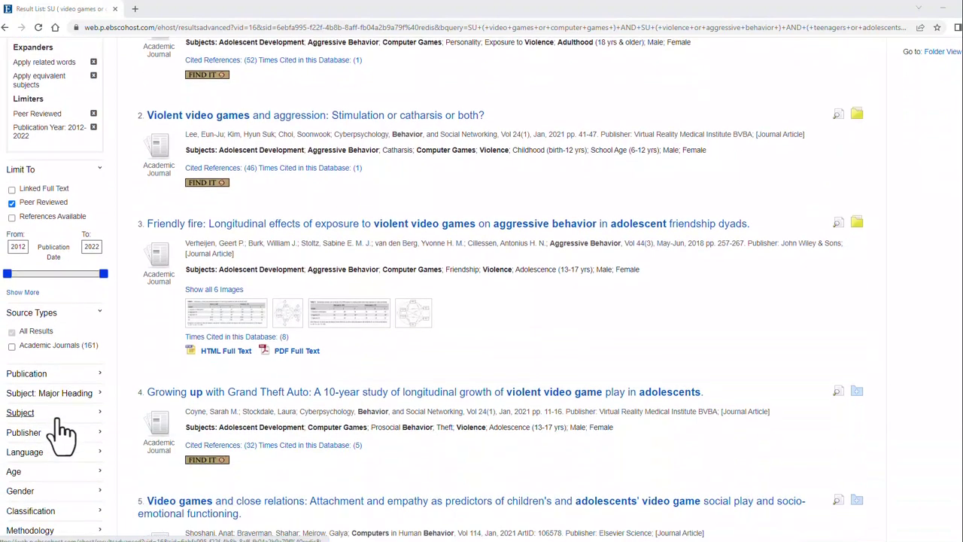
{"action": "scroll", "coordinate": [65, 422], "scroll_direction": "down", "scroll_amount": 1}
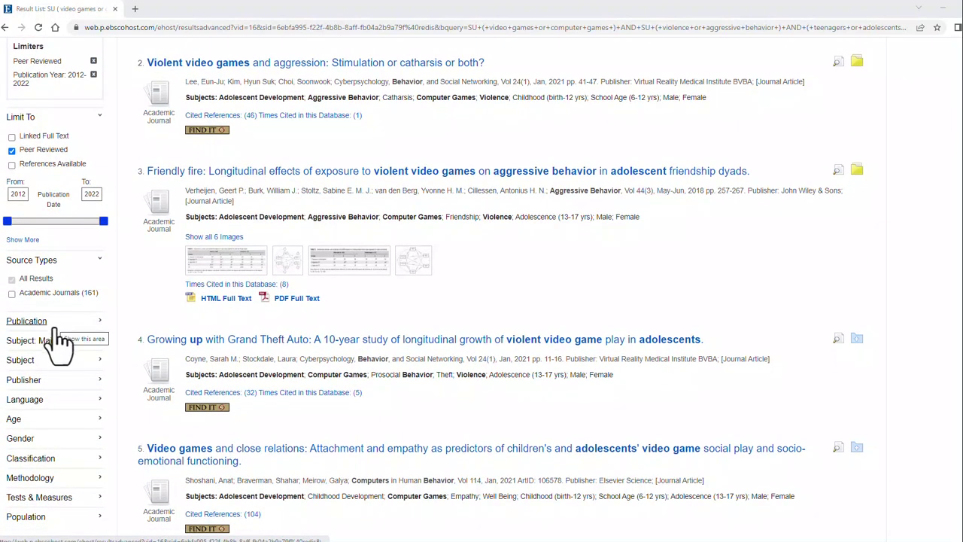
{"action": "scroll", "coordinate": [60, 335], "scroll_direction": "down", "scroll_amount": 2}
{"action": "scroll", "coordinate": [72, 421], "scroll_direction": "up", "scroll_amount": 6}
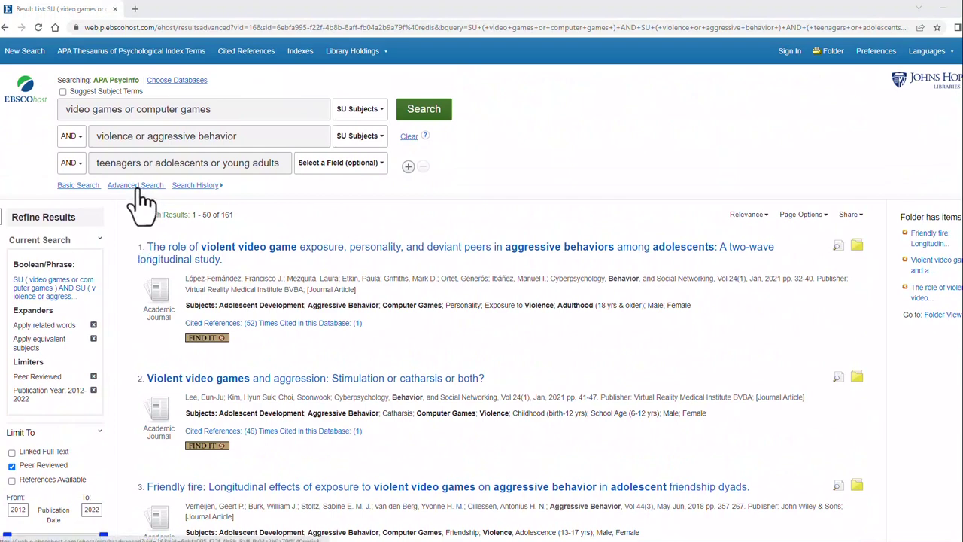